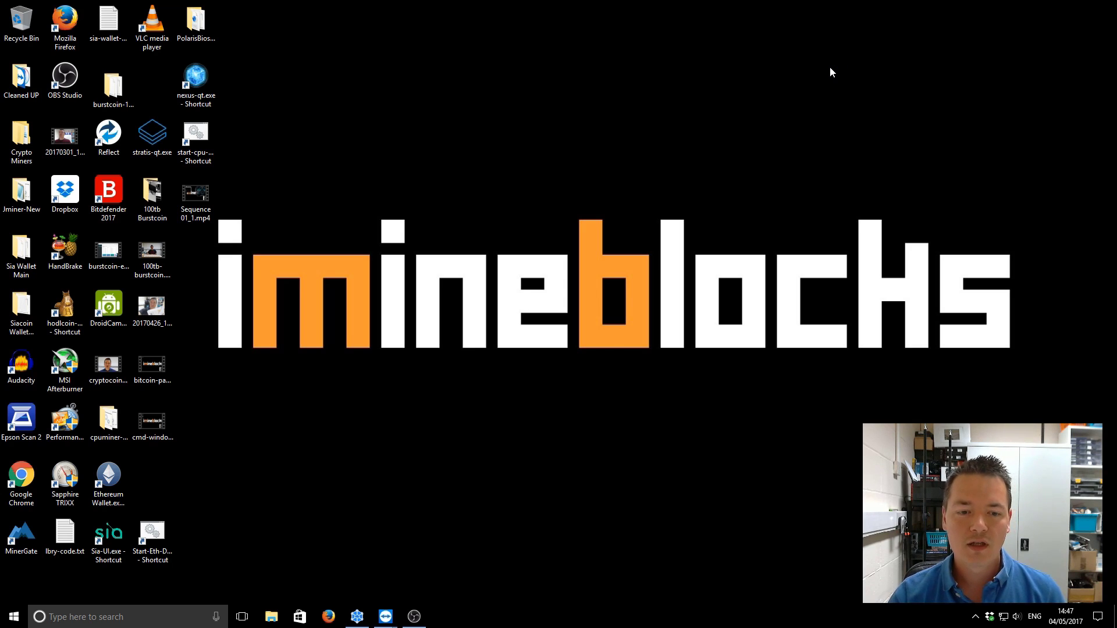
# - Bring the Storj Share Overview forward and tick drive #1's checkbox
pyautogui.click(356, 616)
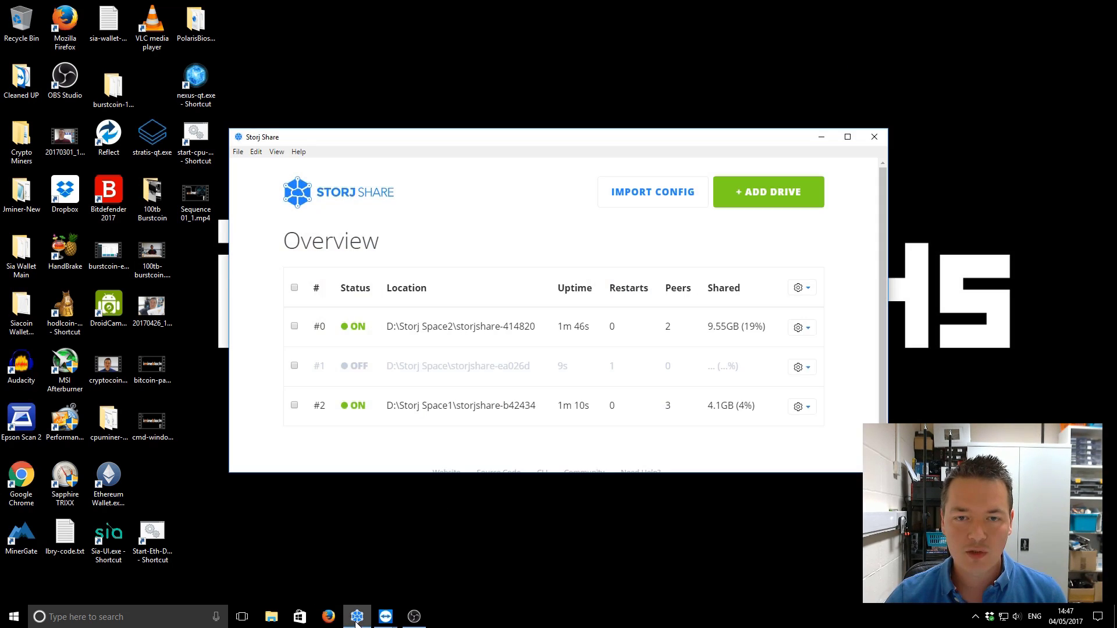
pyautogui.moveTo(591, 140); pyautogui.dragTo(613, 132)
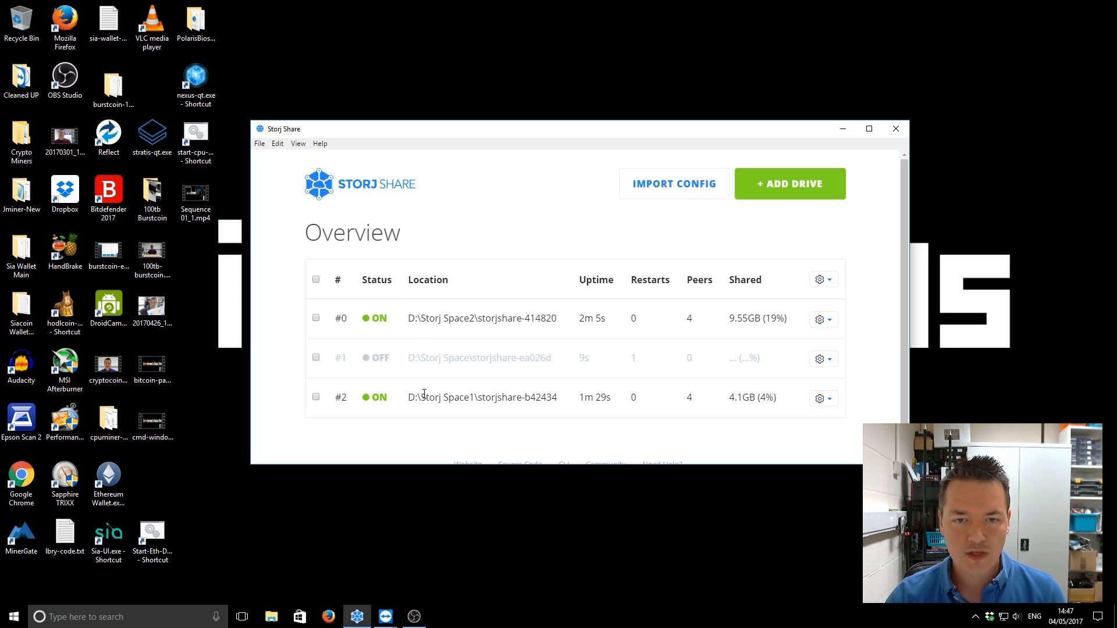
pyautogui.click(316, 357)
pyautogui.click(819, 280)
pyautogui.click(793, 279)
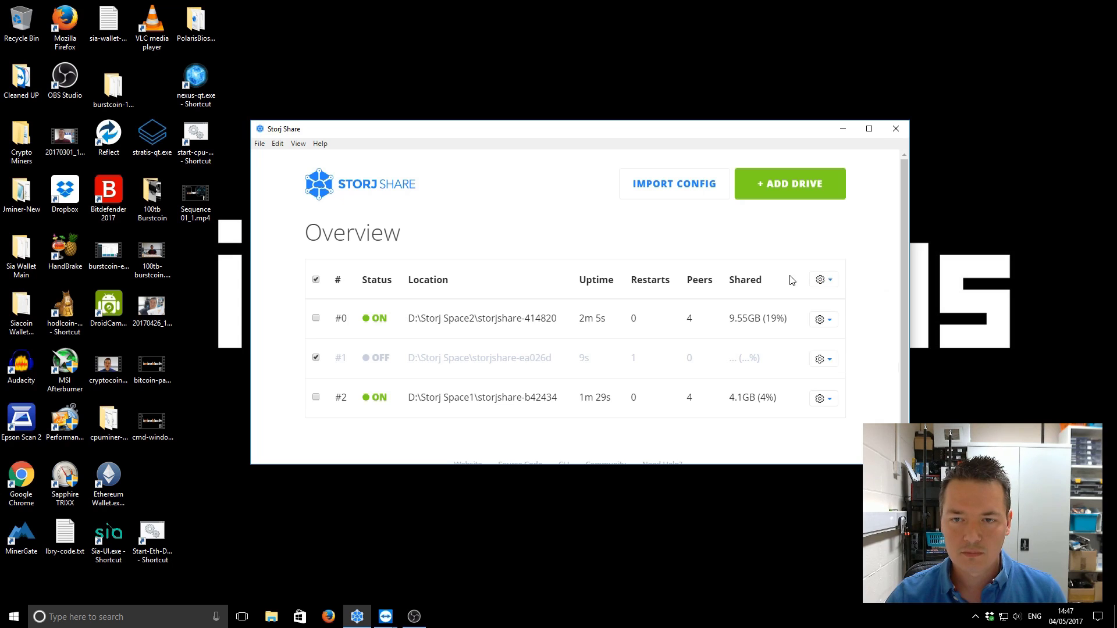
# - Start drive #1 from its gear menu; it fails for insufficient system resources and stays off
pyautogui.click(823, 360)
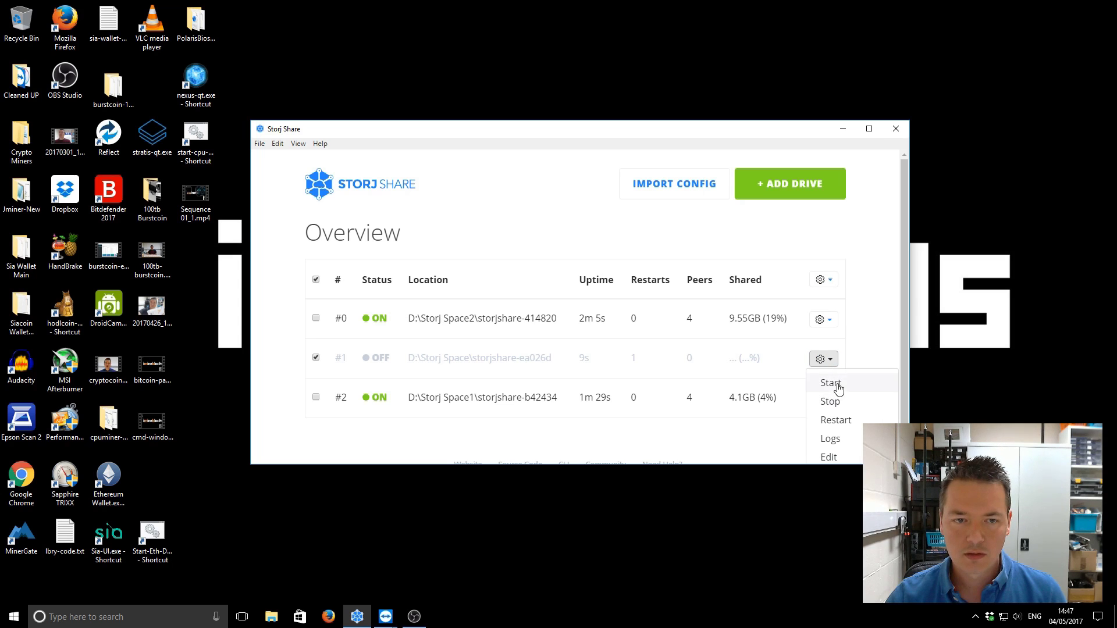
pyautogui.click(832, 382)
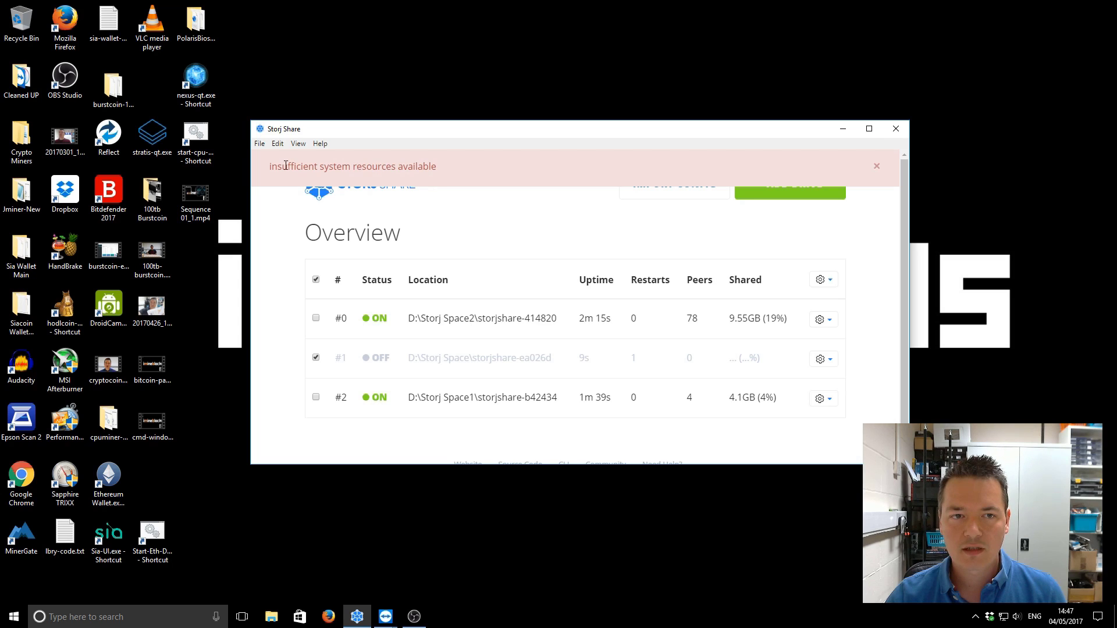
pyautogui.moveTo(269, 170); pyautogui.dragTo(440, 175)
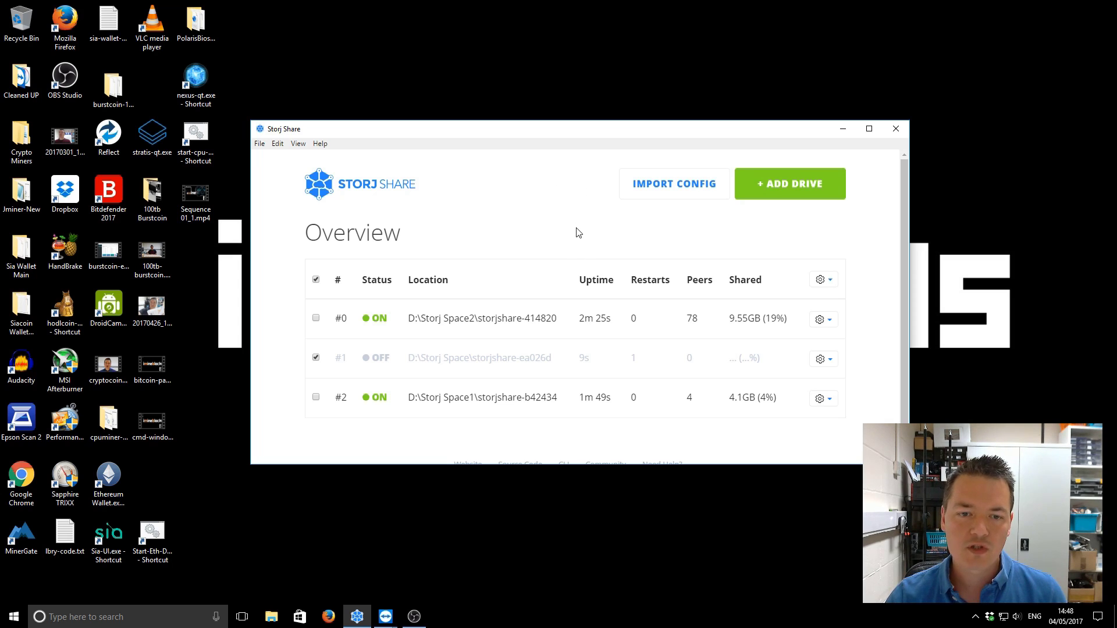
pyautogui.moveTo(386, 617)
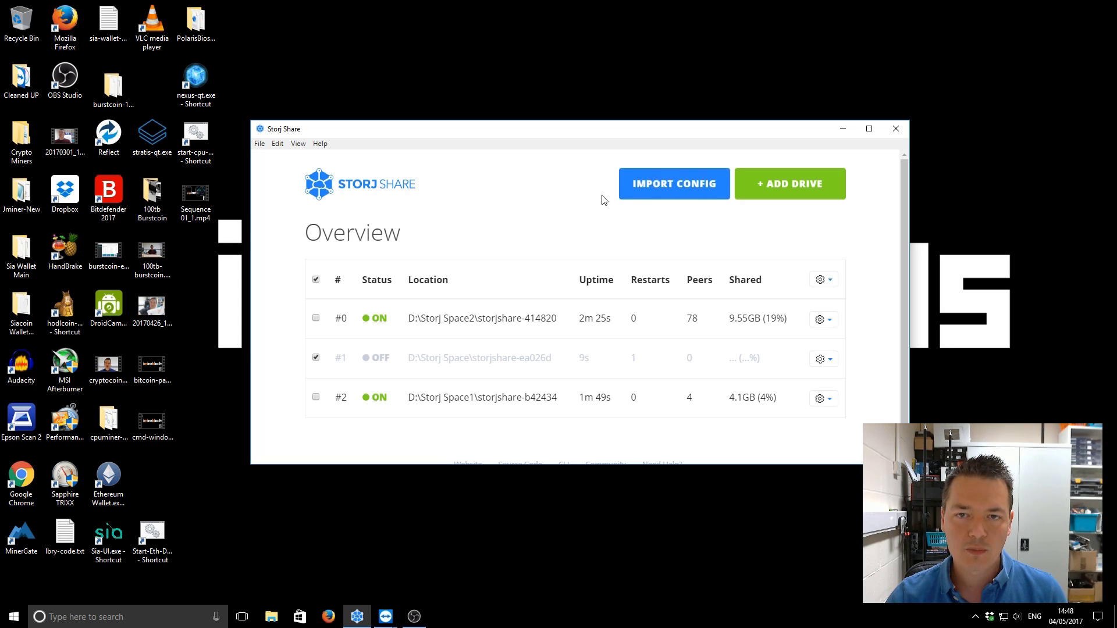
# - On the maximized WORKER3 session, confirm Storj Share version 4.1.1 via Help > About
pyautogui.click(385, 558)
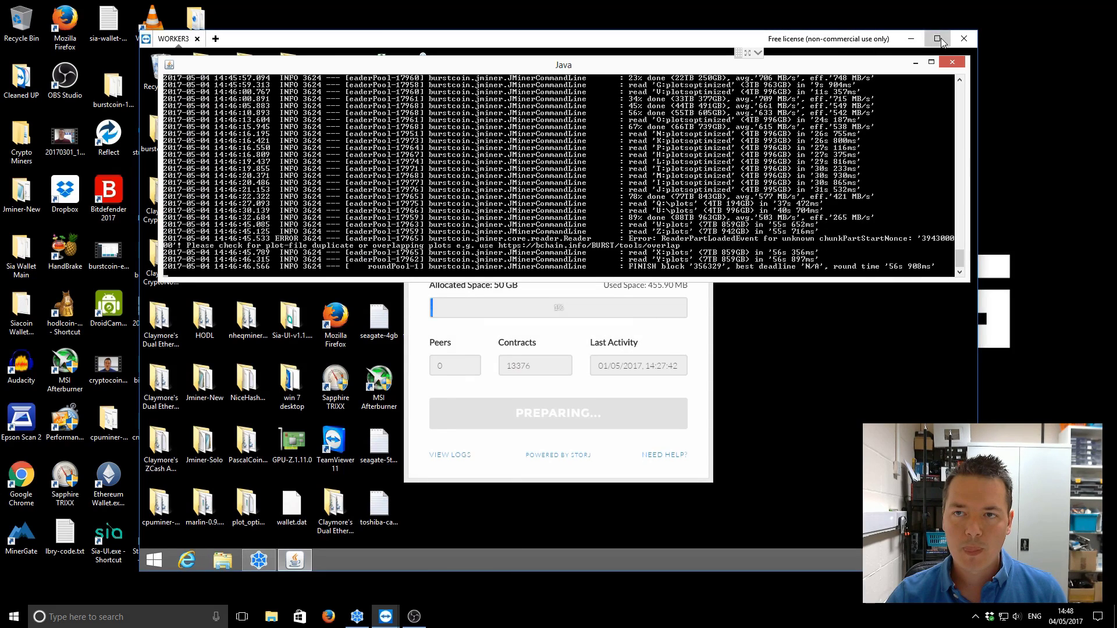
pyautogui.click(937, 38)
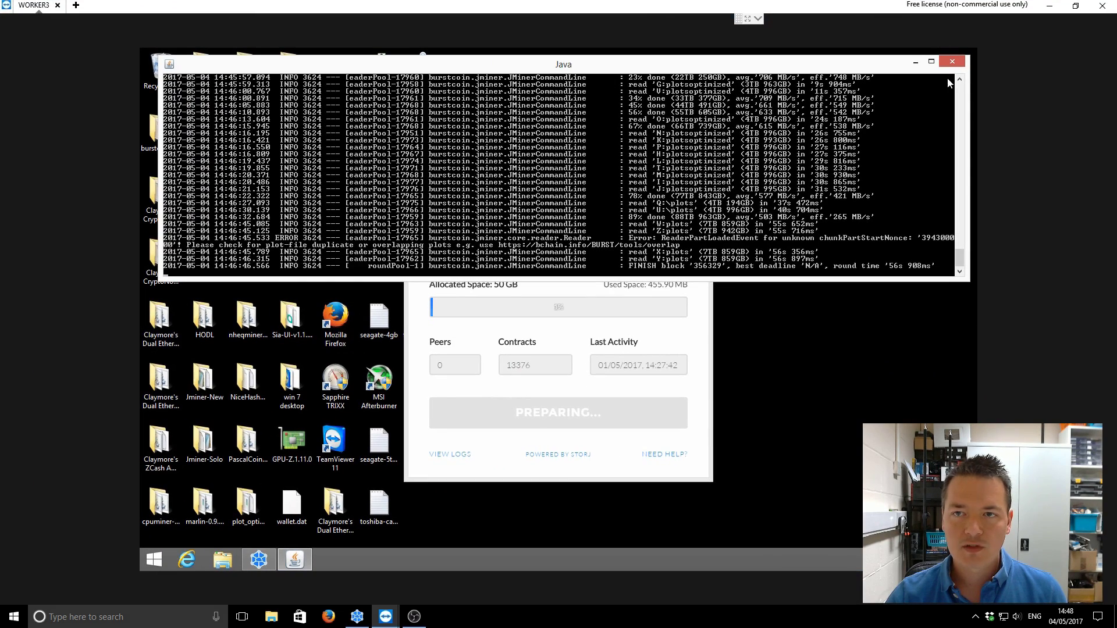
pyautogui.click(915, 63)
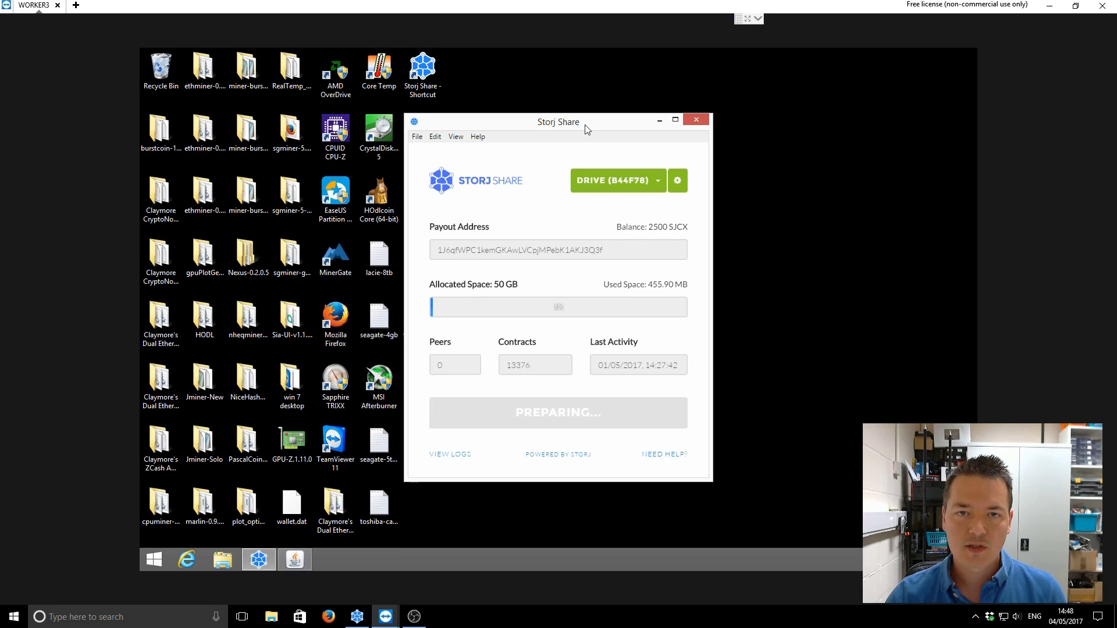
pyautogui.click(477, 139)
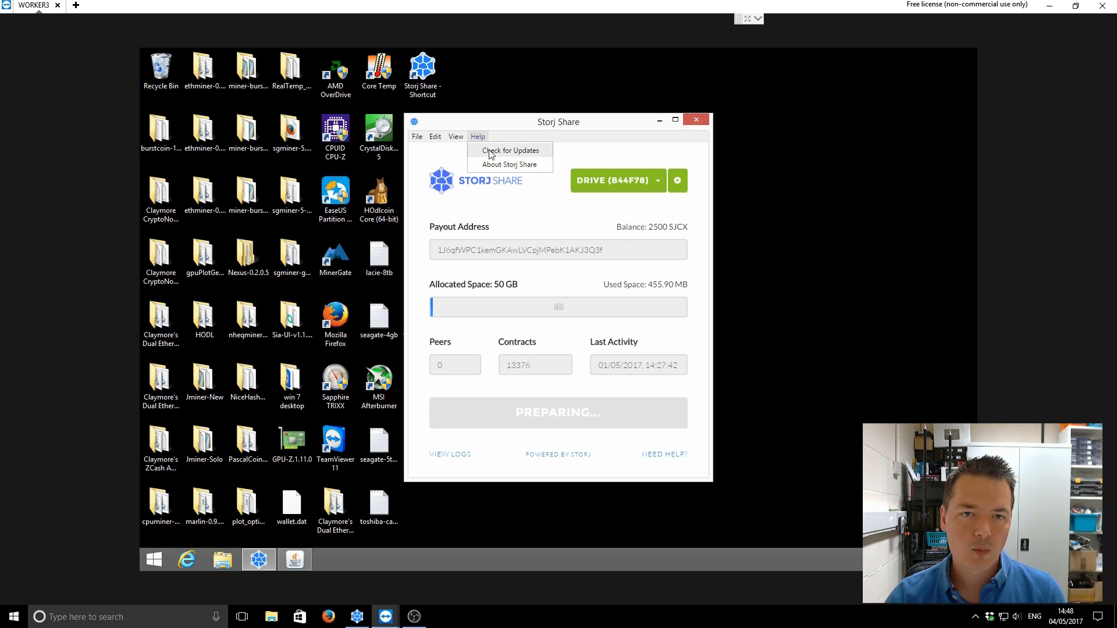
pyautogui.click(502, 166)
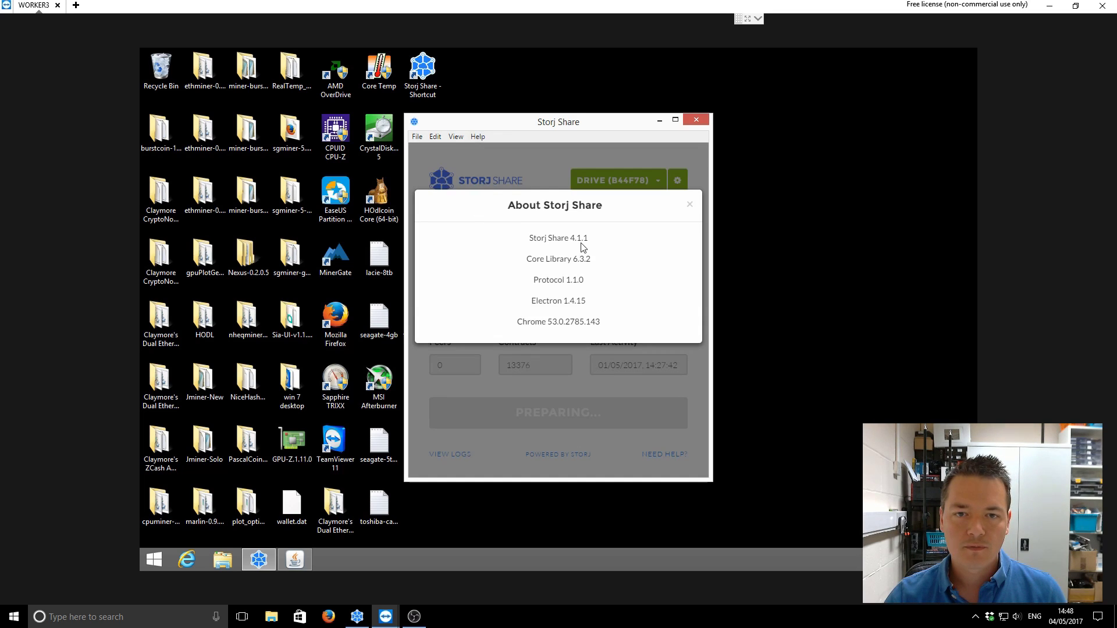
pyautogui.click(690, 206)
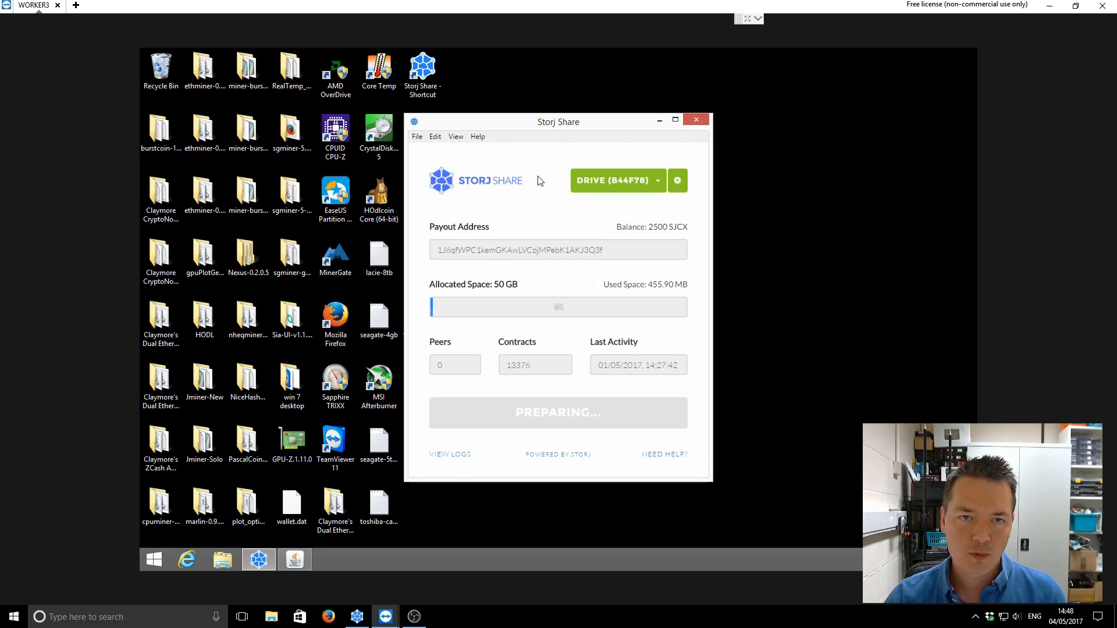
# - Check for updates and accept the offered Storj Share v5.0.0 update
pyautogui.click(479, 137)
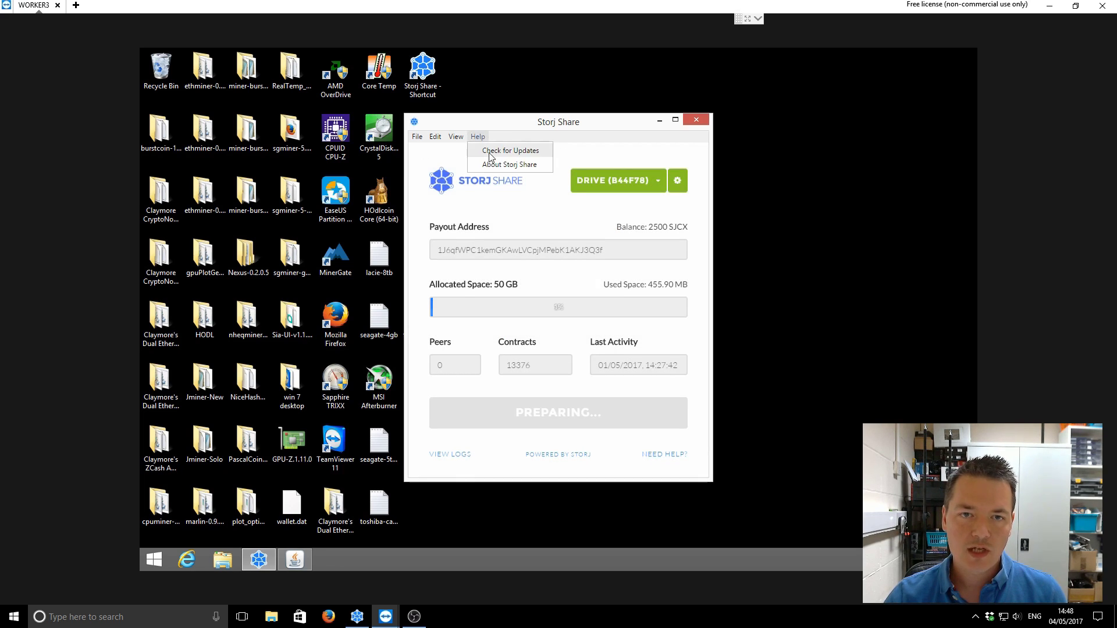
pyautogui.click(494, 153)
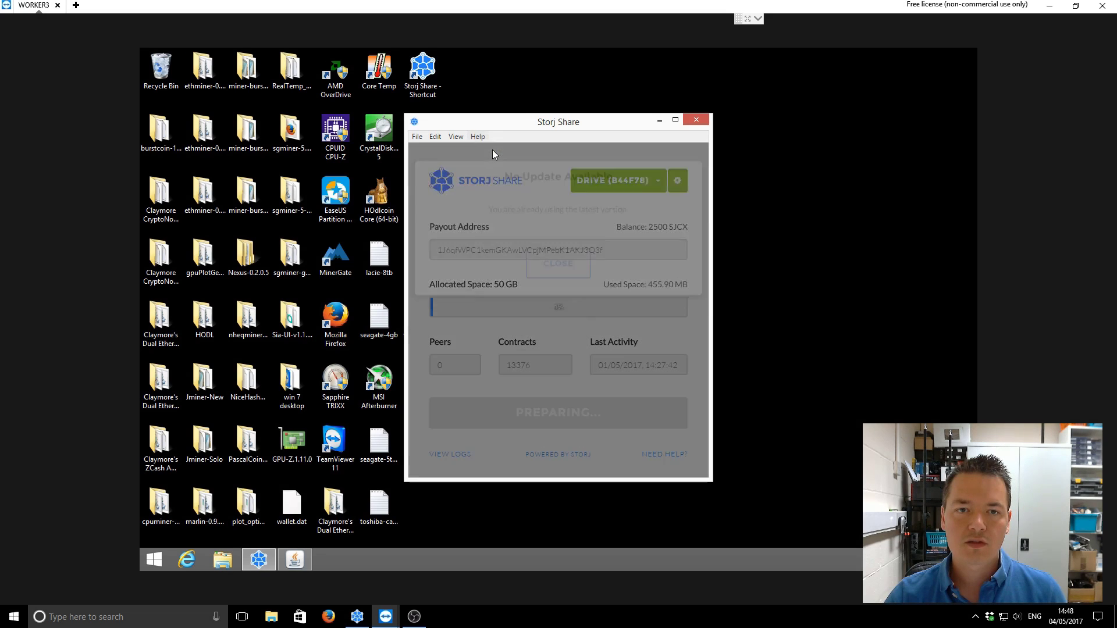
pyautogui.click(562, 296)
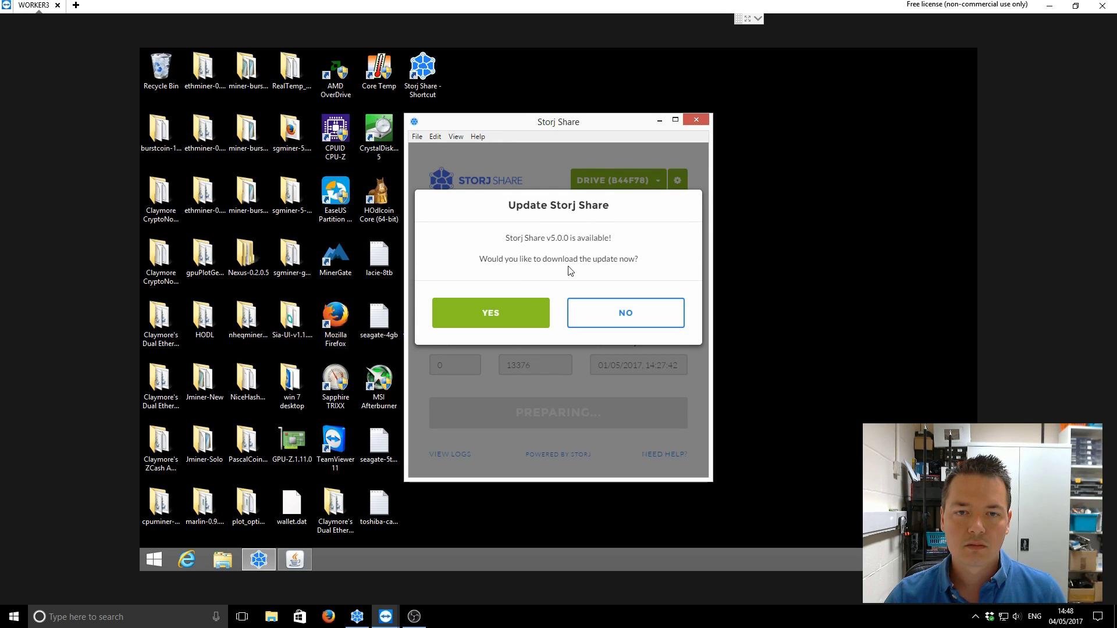
pyautogui.click(523, 320)
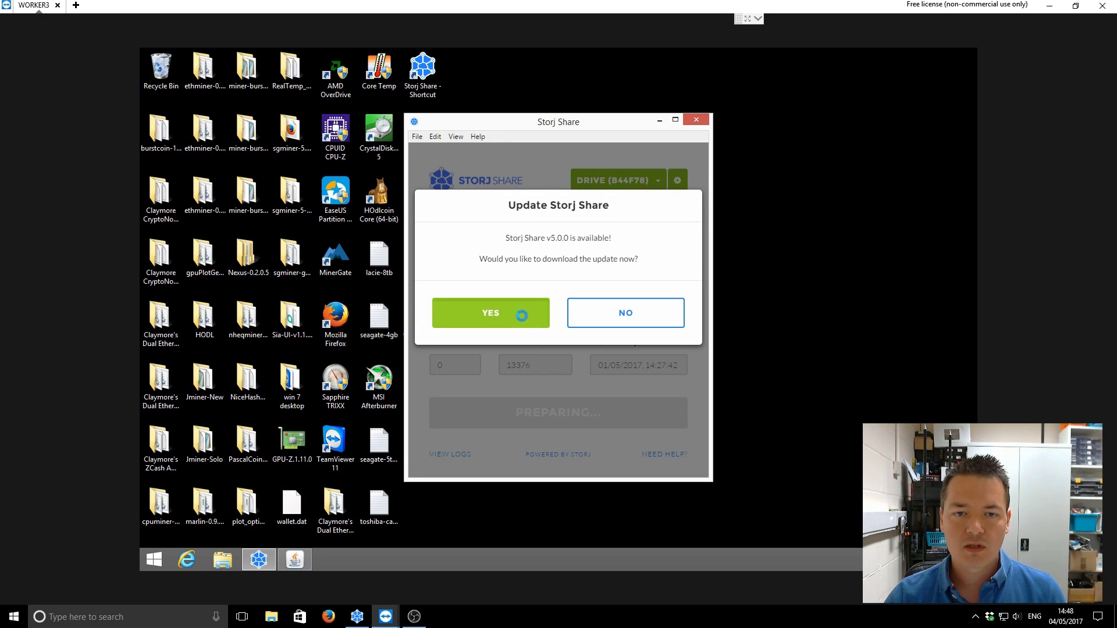
# - Quit Storj Share, then download storjshare-gui.win64.exe from the v5.0.0 release and run it
pyautogui.click(586, 301)
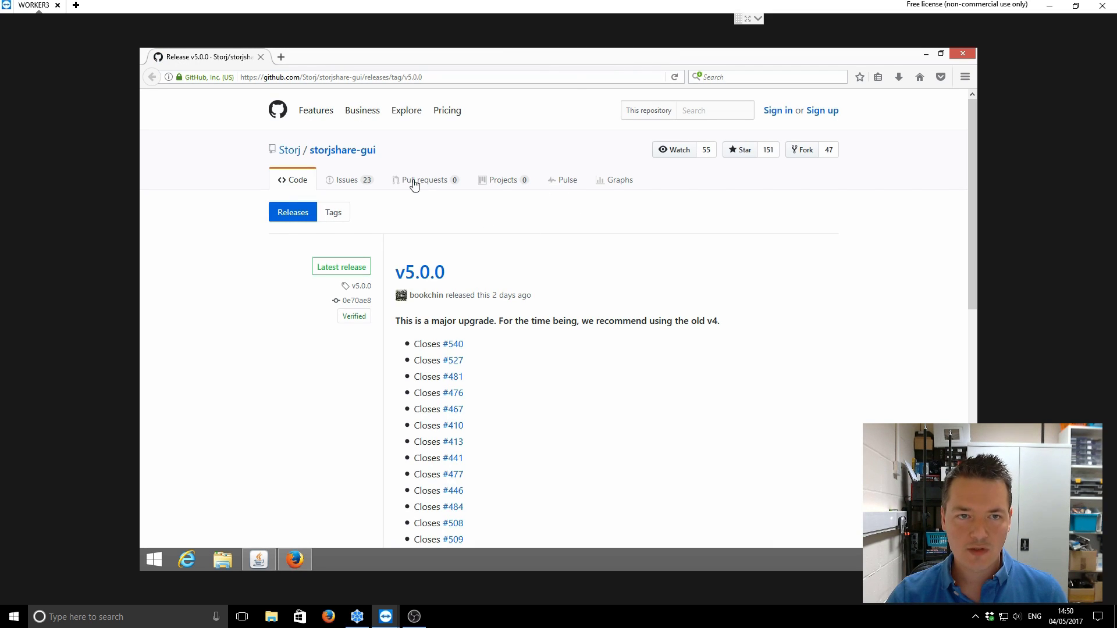
pyautogui.scroll(-2, 521, 296)
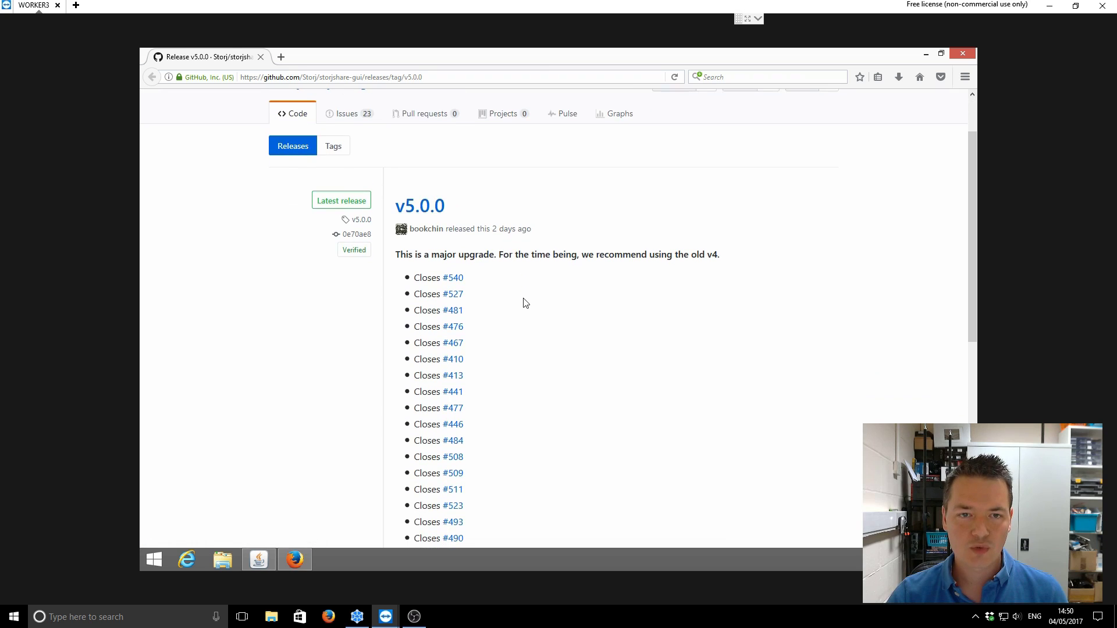
pyautogui.scroll(-3, 525, 303)
pyautogui.scroll(-3, 457, 232)
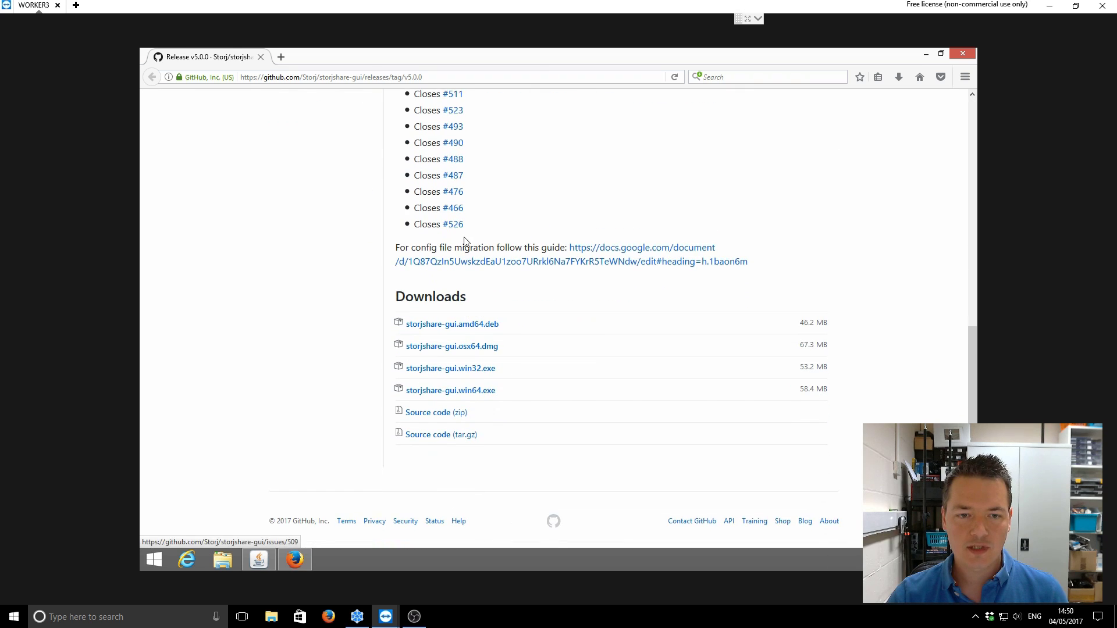
pyautogui.click(475, 391)
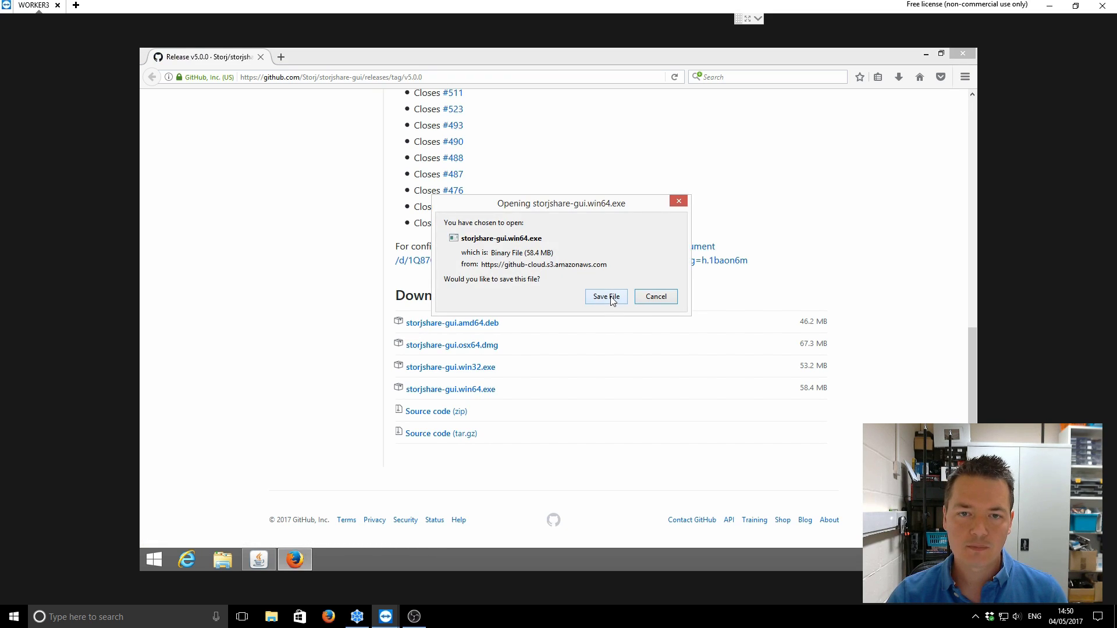
pyautogui.click(612, 299)
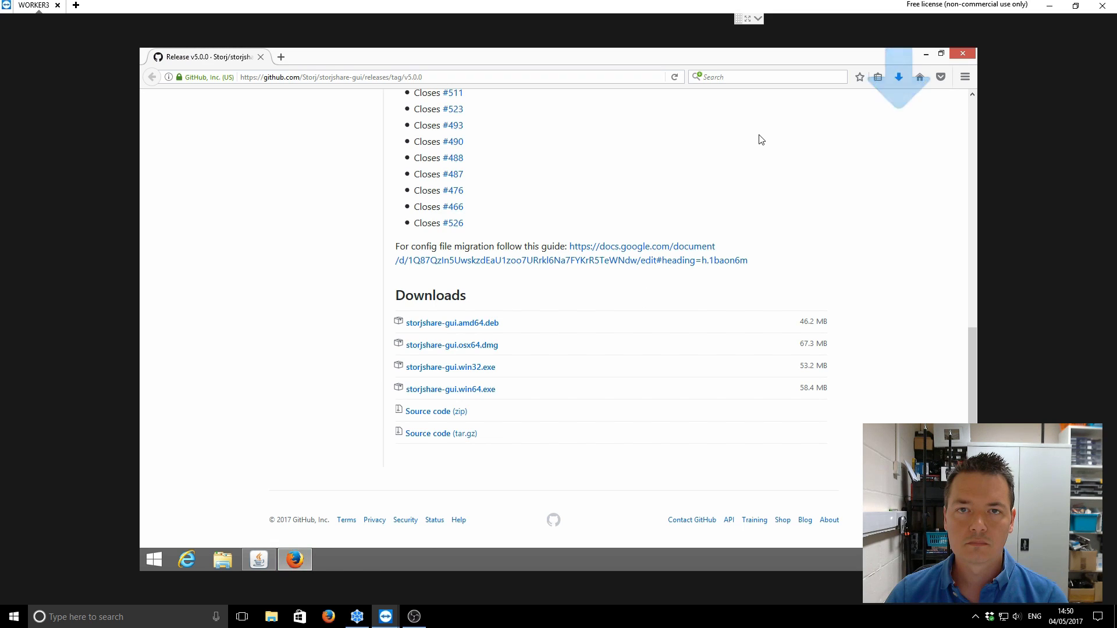
pyautogui.click(899, 78)
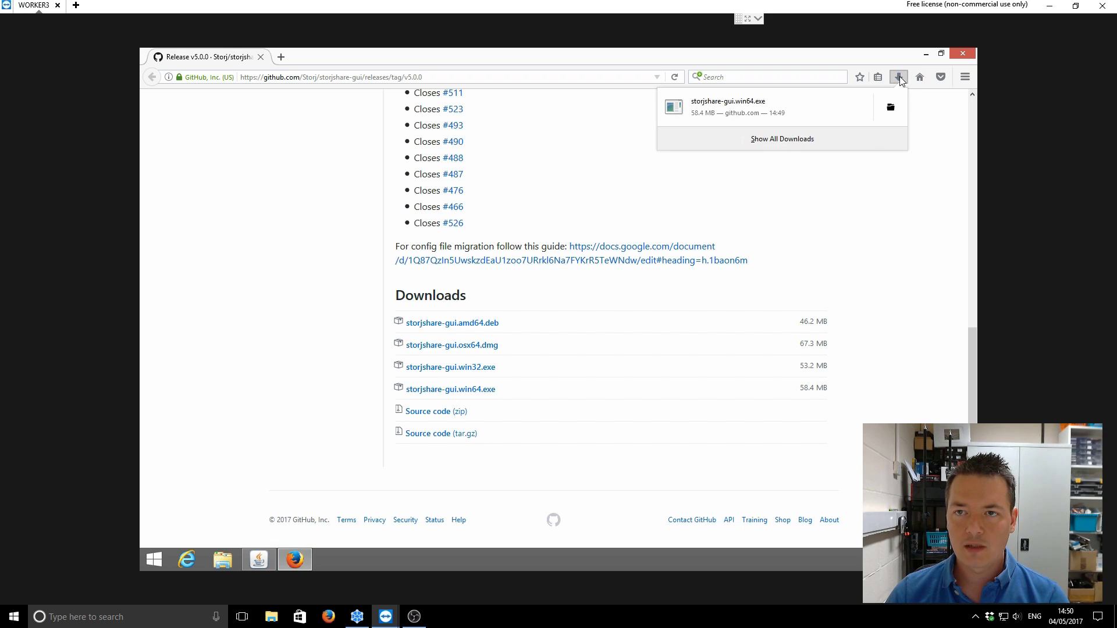
pyautogui.click(770, 106)
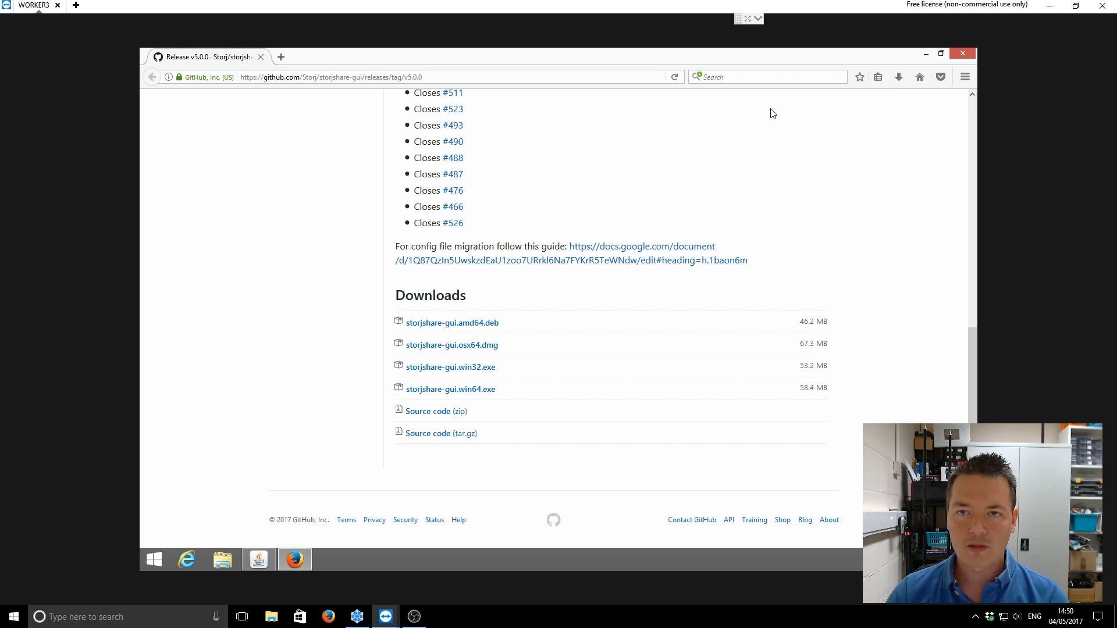
# - Minimize Firefox, install Storj Share 5.0.0, and close the completed setup
pyautogui.click(926, 55)
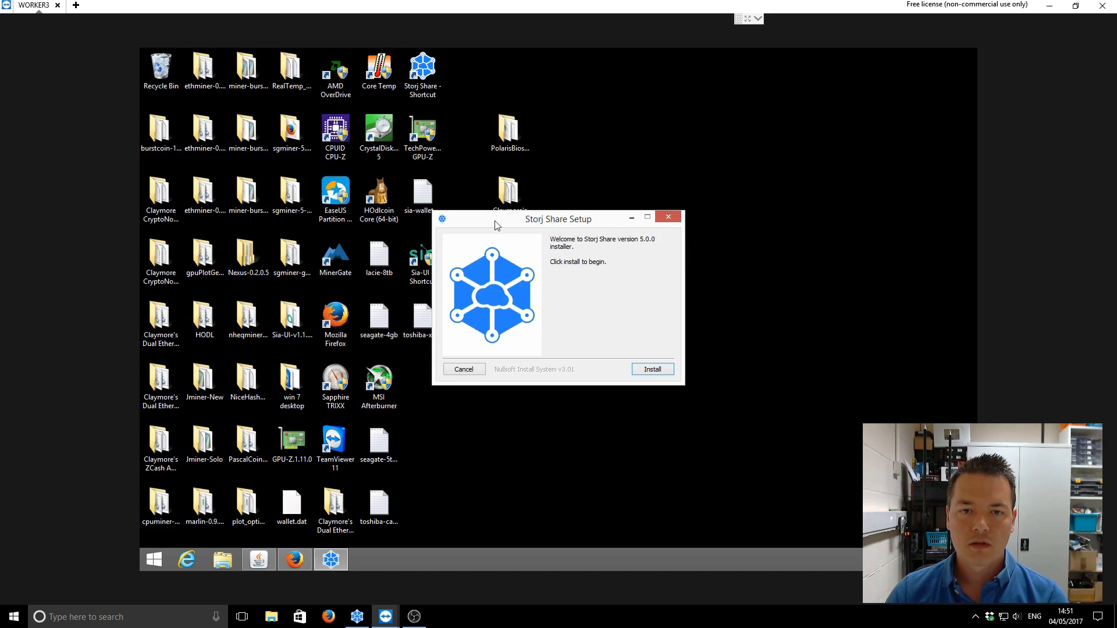
pyautogui.click(663, 370)
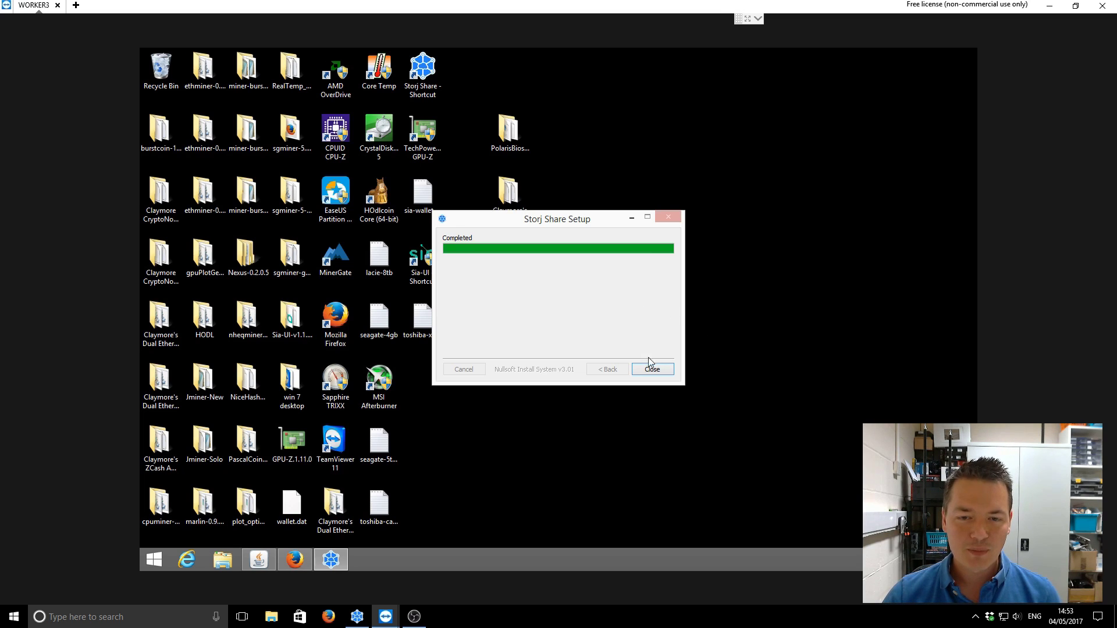
pyautogui.click(657, 373)
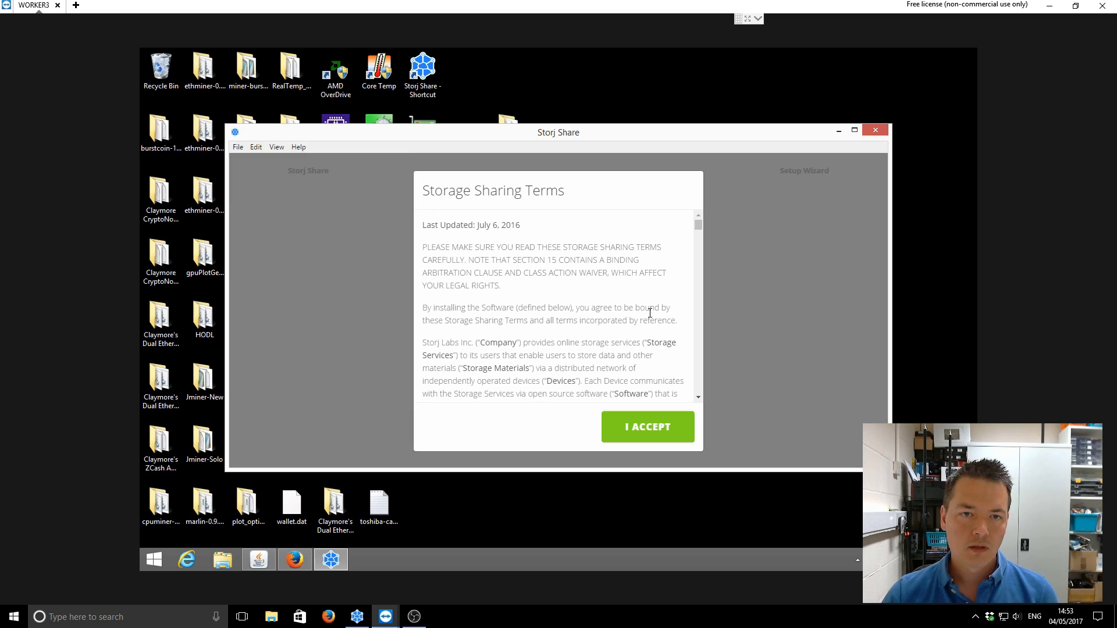
# - Accept the storage sharing terms, skip setup as an experienced user, and choose Import Config
pyautogui.click(658, 435)
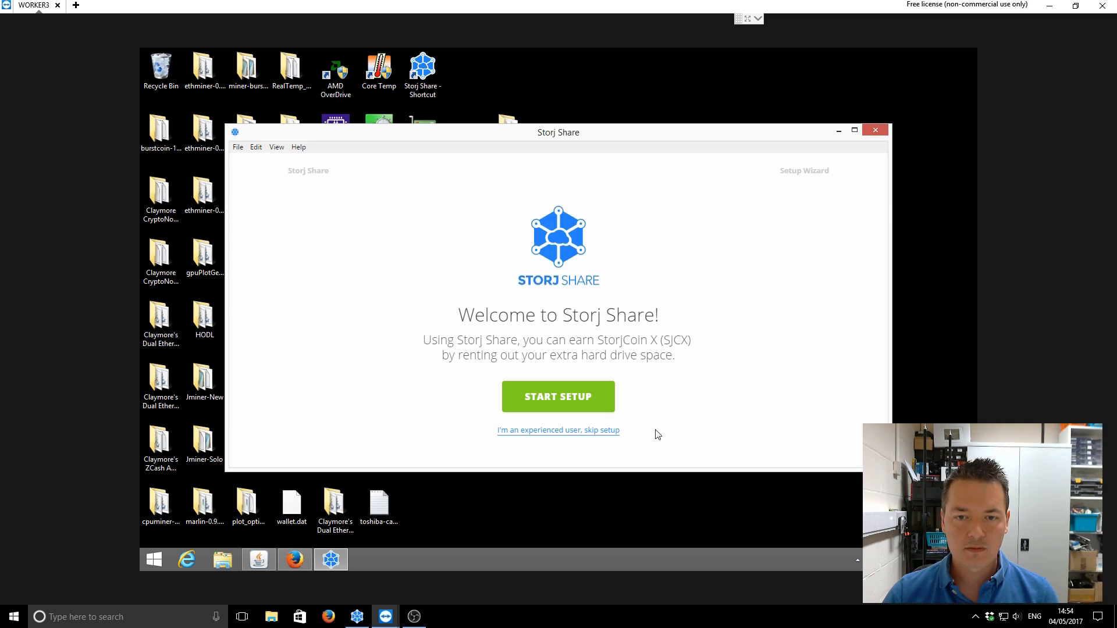
pyautogui.click(547, 431)
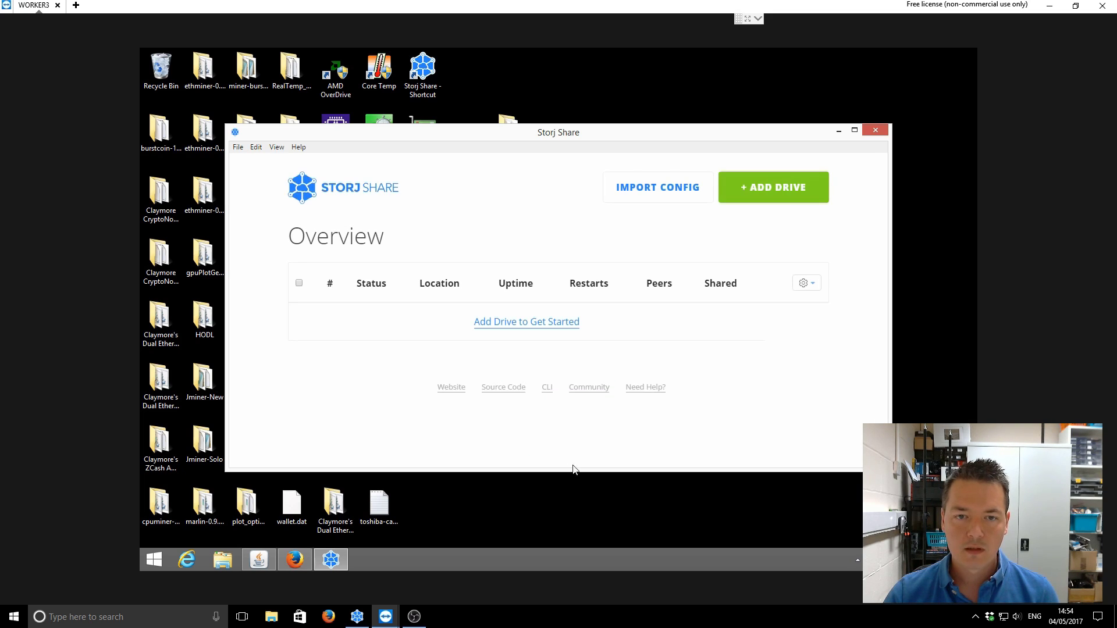
pyautogui.click(657, 189)
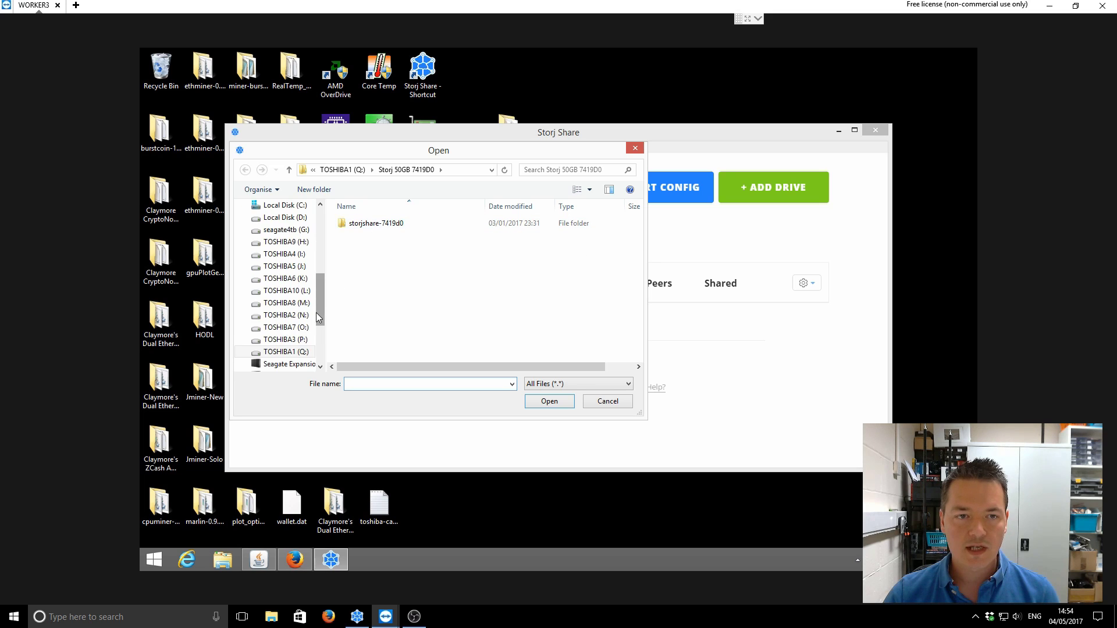
# - In the Open dialog, browse to Local Disk (C:)\Users and the user's profile folder
pyautogui.moveTo(324, 302); pyautogui.dragTo(340, 253)
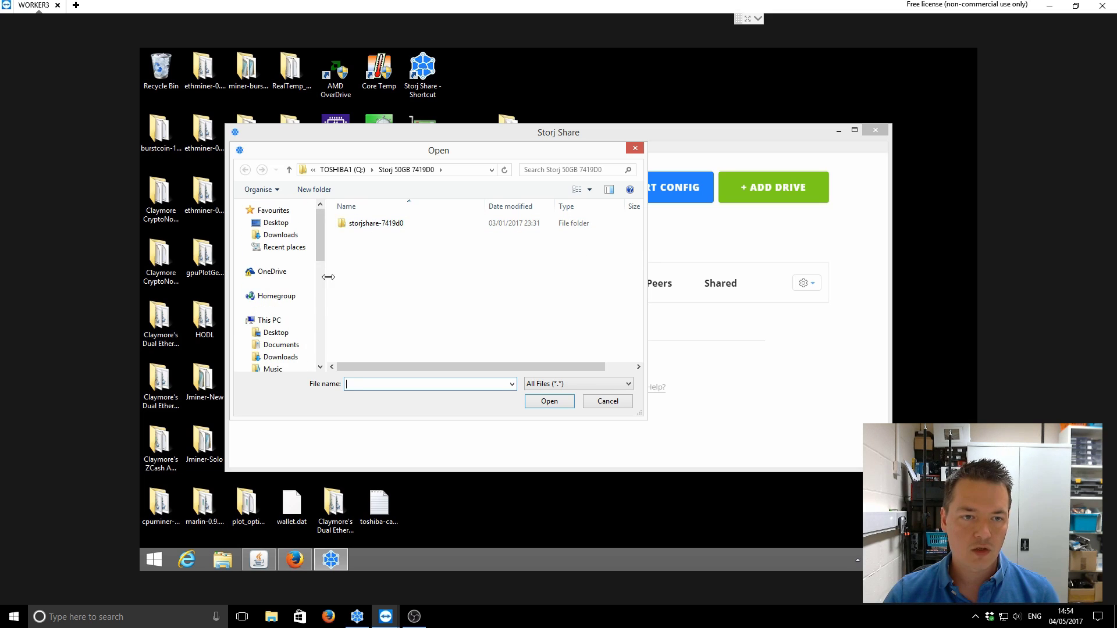
pyautogui.click(266, 321)
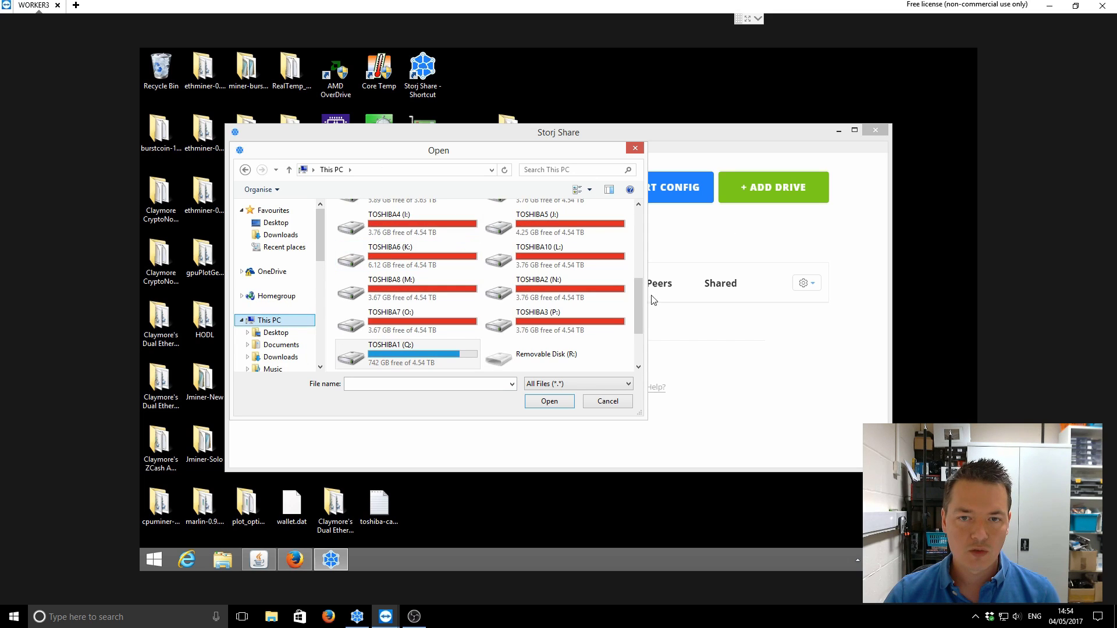
pyautogui.moveTo(642, 309); pyautogui.dragTo(638, 239)
pyautogui.scroll(-1, 425, 303)
pyautogui.doubleClick(425, 304)
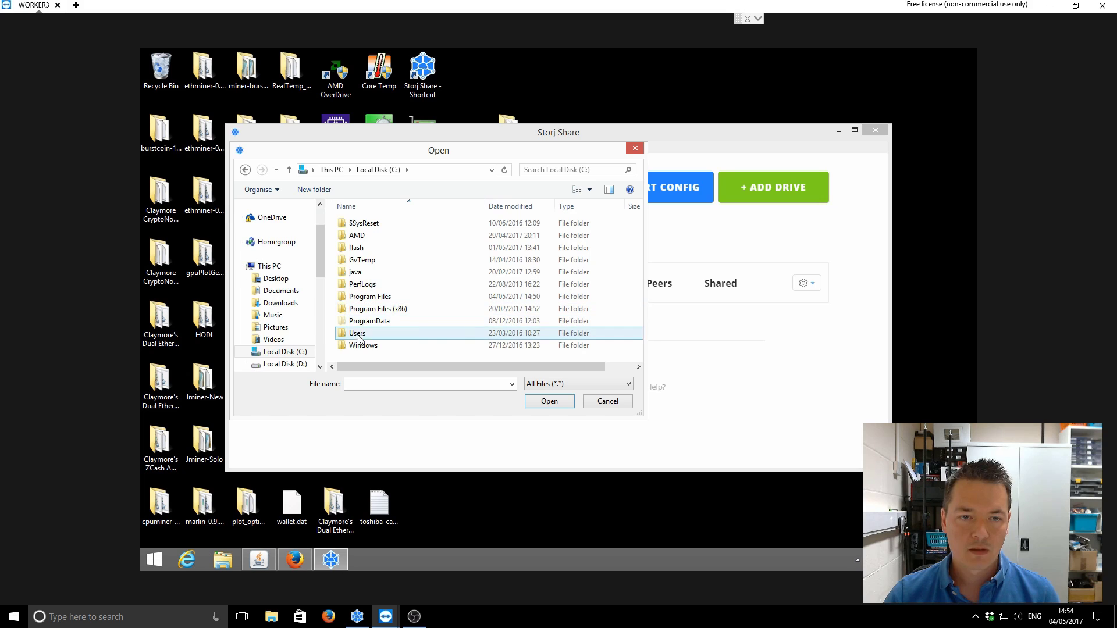
pyautogui.doubleClick(357, 333)
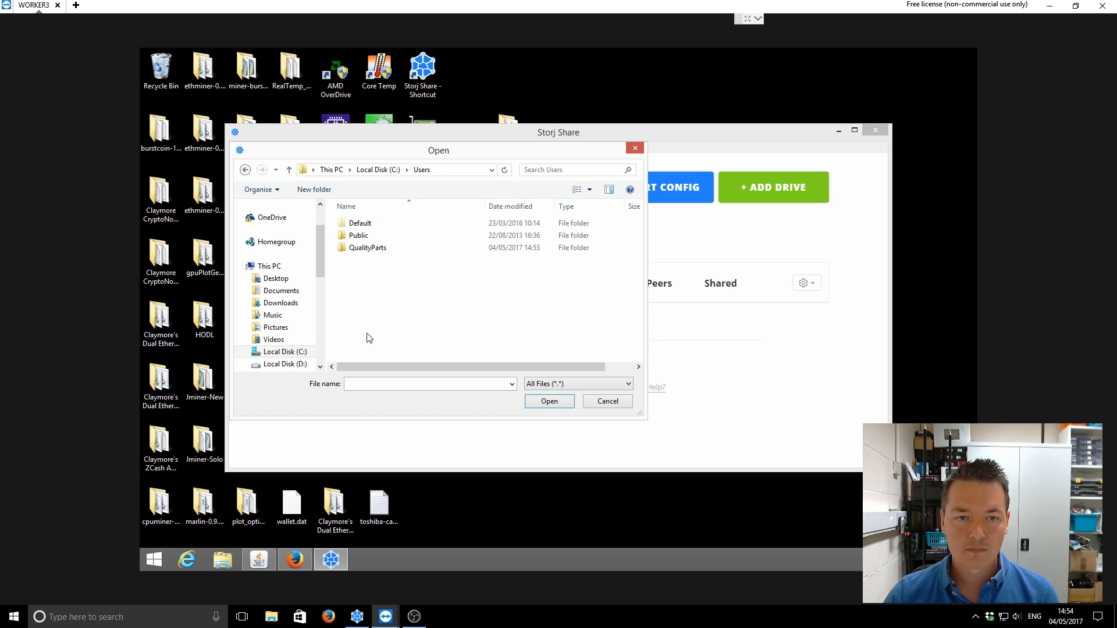
pyautogui.doubleClick(370, 252)
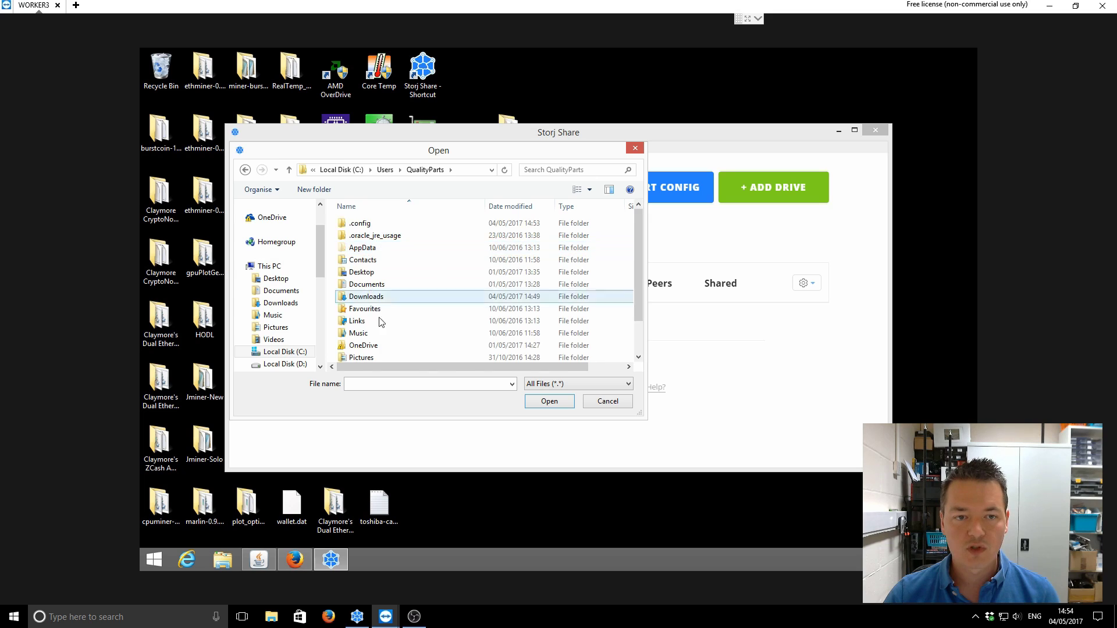
# - Open settings.json from AppData\Roaming\Storj Share as the imported config
pyautogui.scroll(-1, 379, 320)
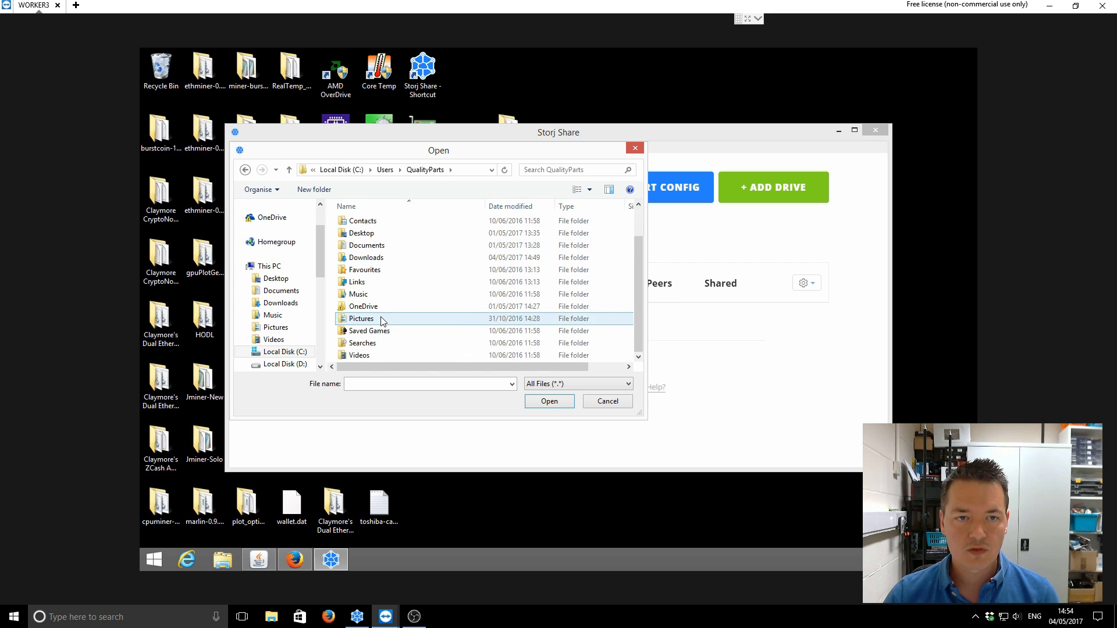
pyautogui.scroll(1, 381, 320)
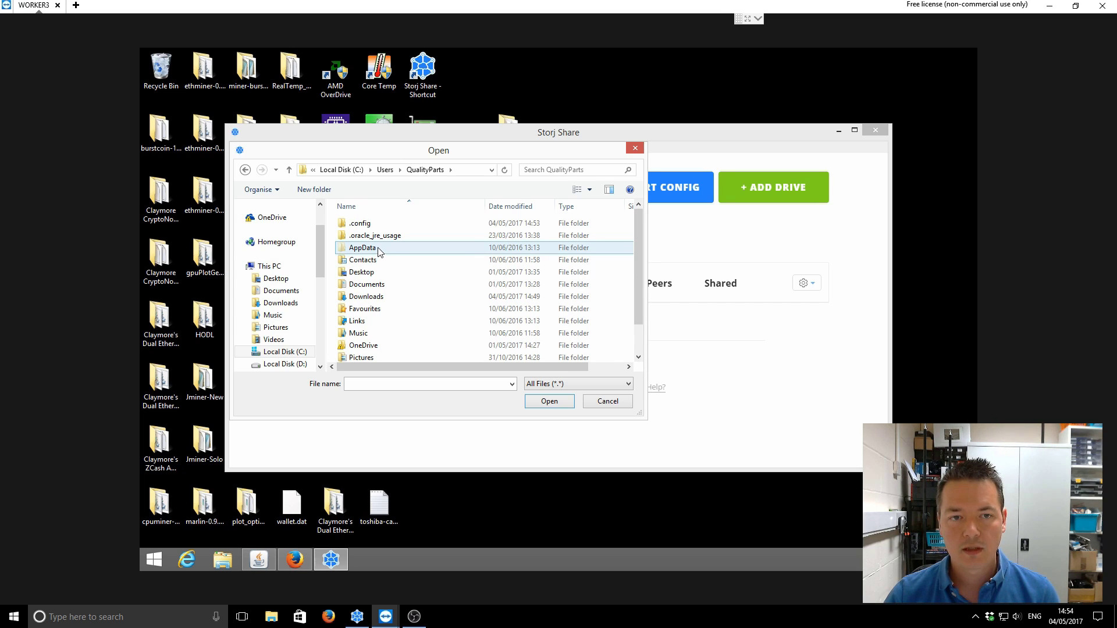
pyautogui.doubleClick(364, 248)
pyautogui.doubleClick(364, 247)
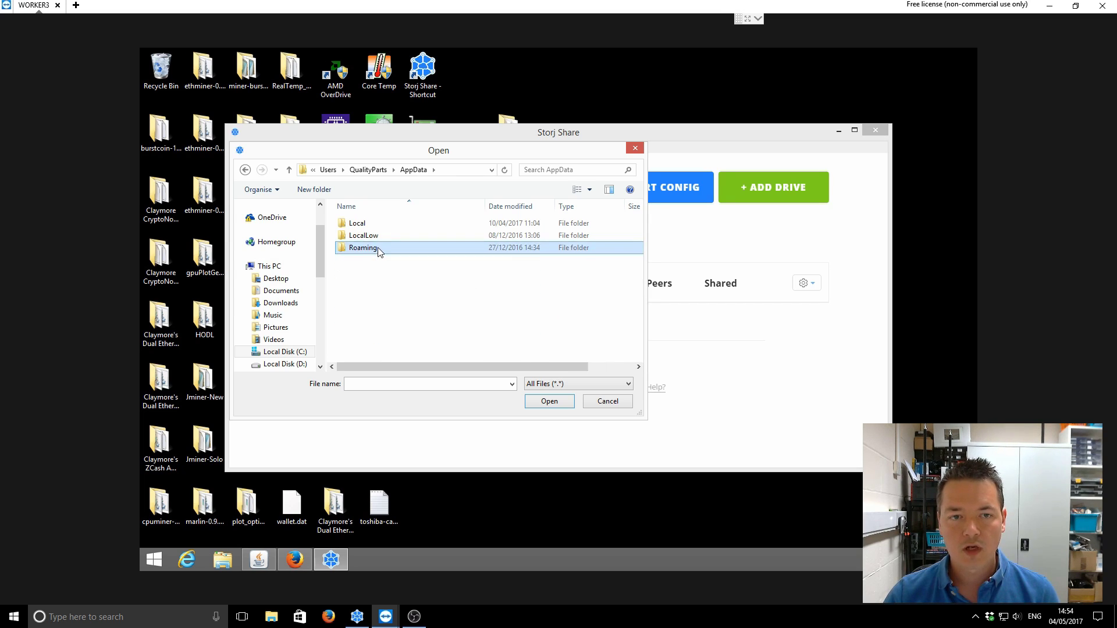
pyautogui.scroll(-1, 378, 259)
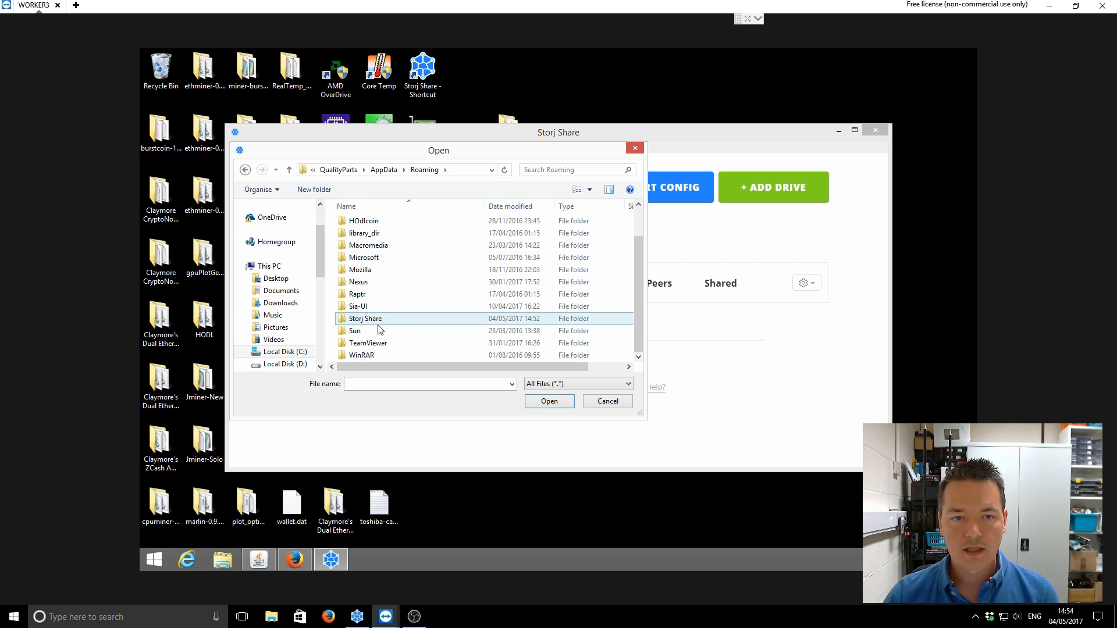
pyautogui.doubleClick(382, 320)
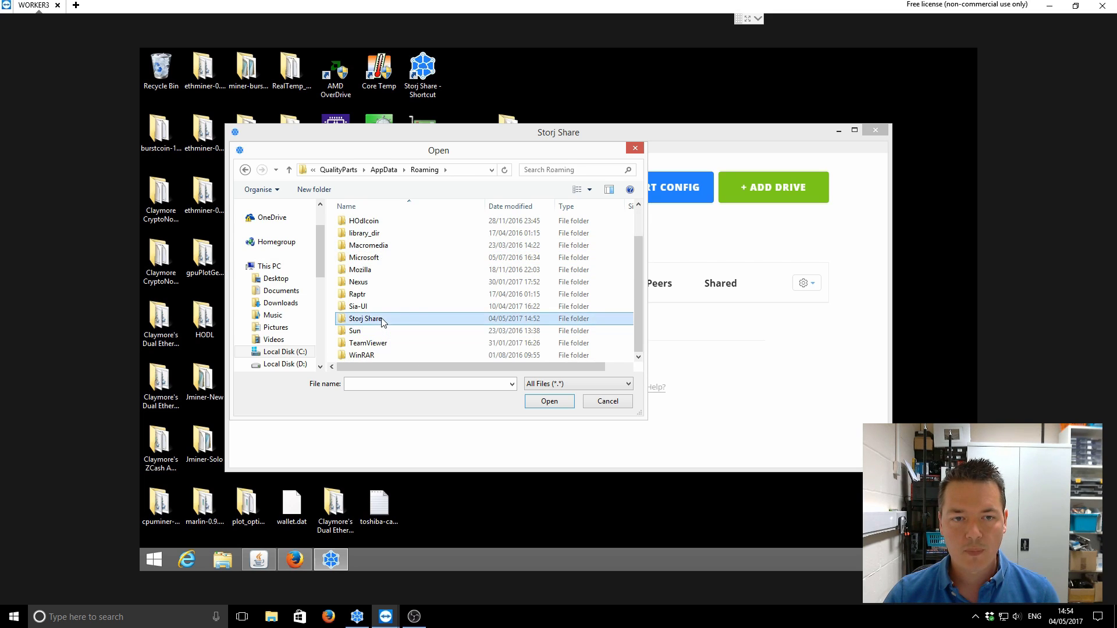
pyautogui.click(377, 272)
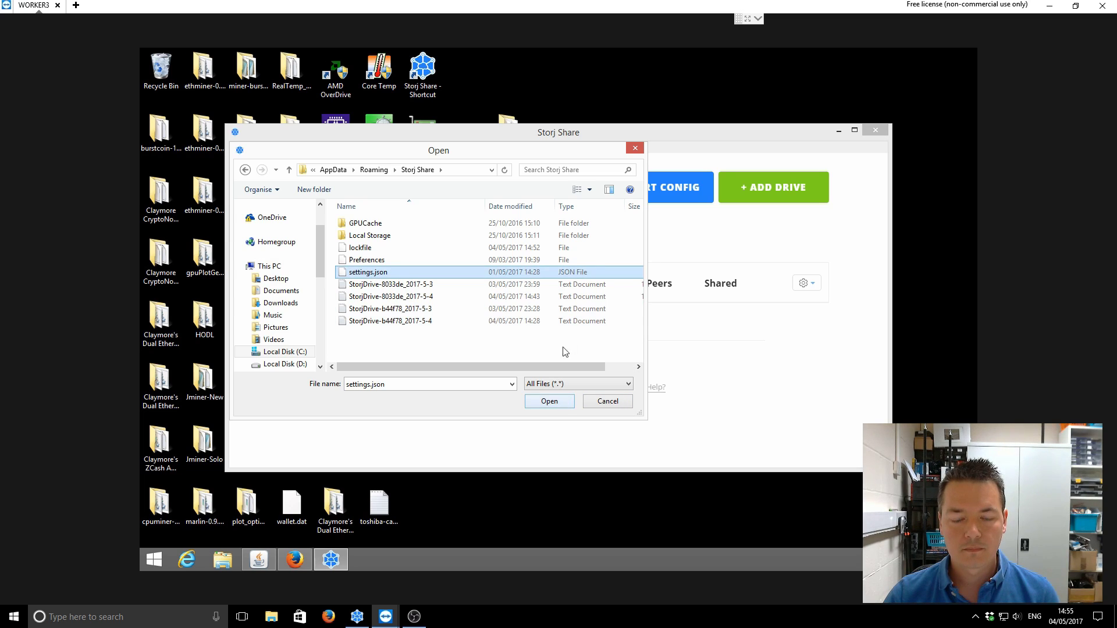
pyautogui.click(530, 401)
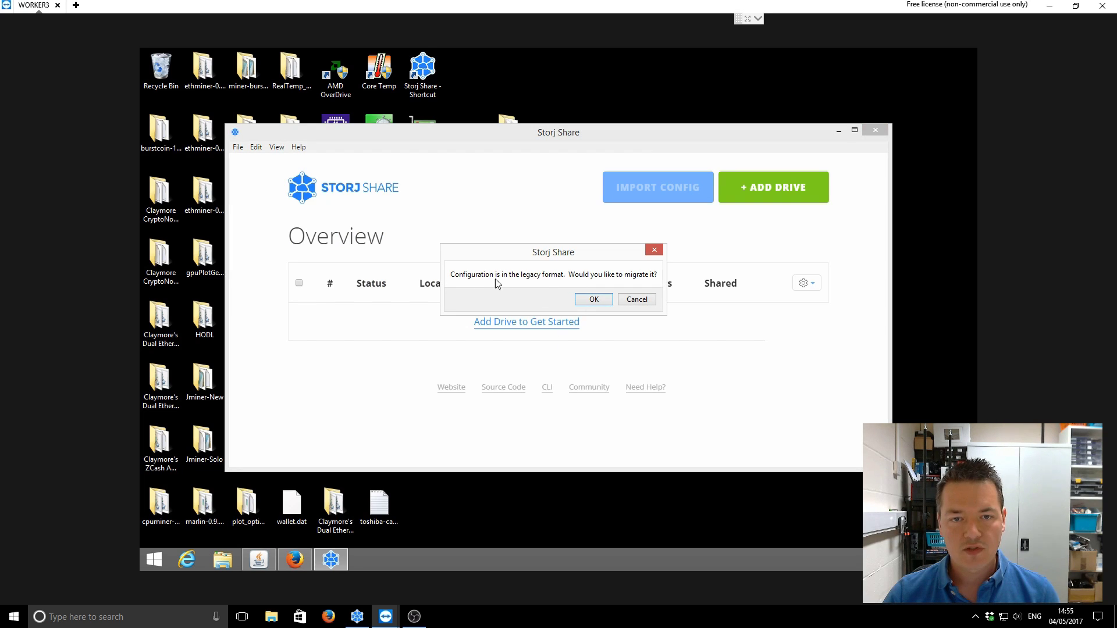
# - Confirm migrating the legacy-format settings.json configuration with OK
pyautogui.click(594, 300)
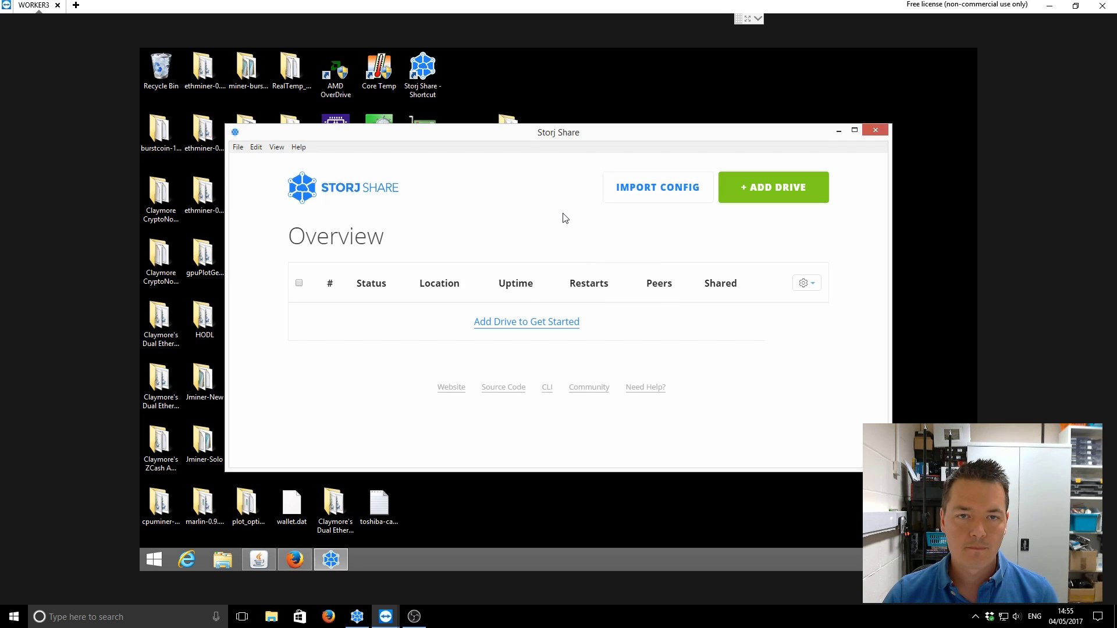